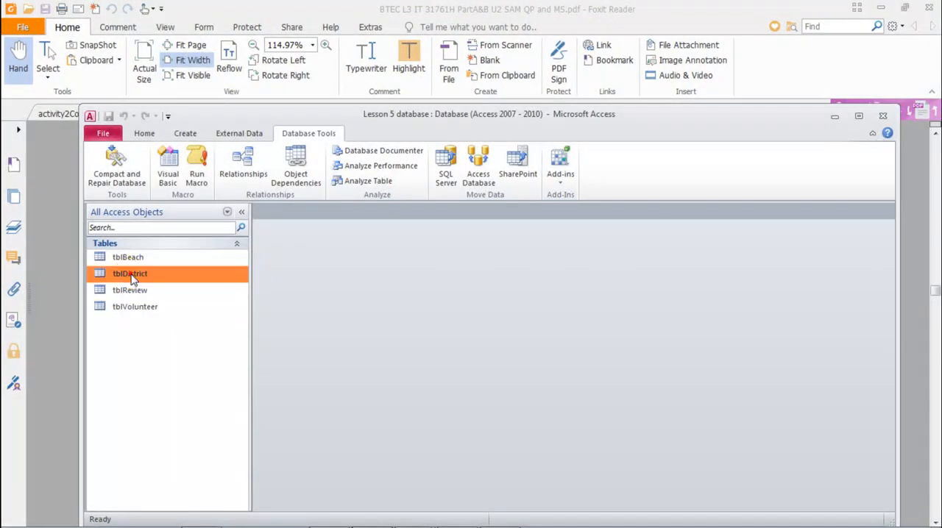
# Open the tblDistrict table and examine its DistrictID and VolunteerID columns
pyautogui.doubleClick(127, 272)
pyautogui.click(316, 226)
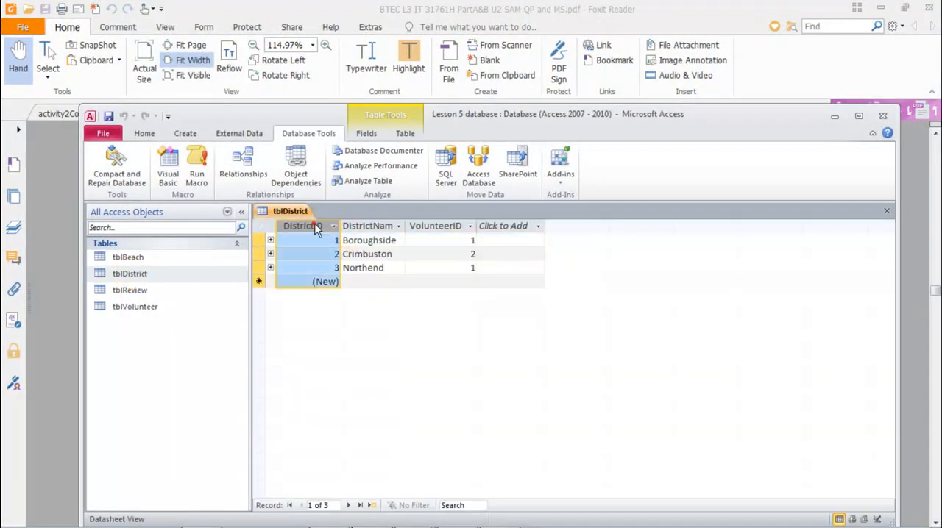
pyautogui.click(428, 227)
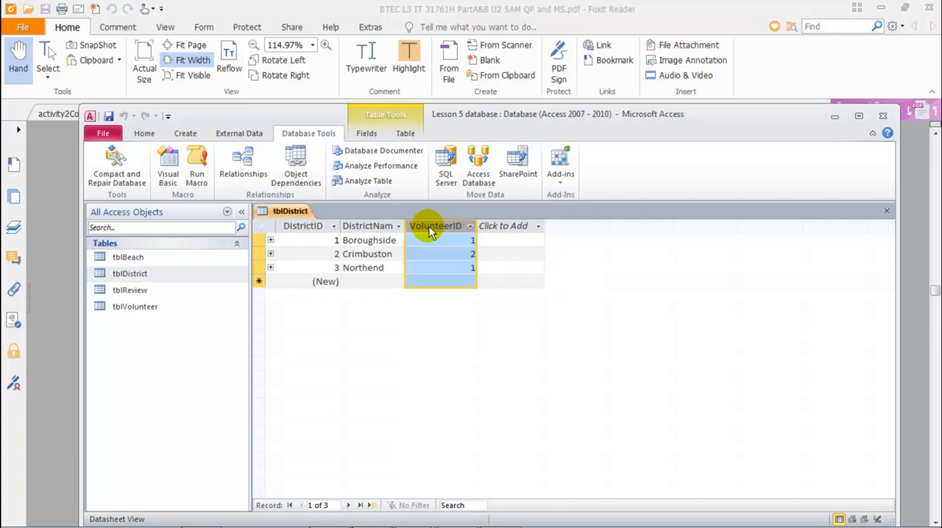
# Switch to the exam paper PDF in Foxit Reader and mark "invalid volunteer" in the validation requirements
pyautogui.moveTo(394, 525)
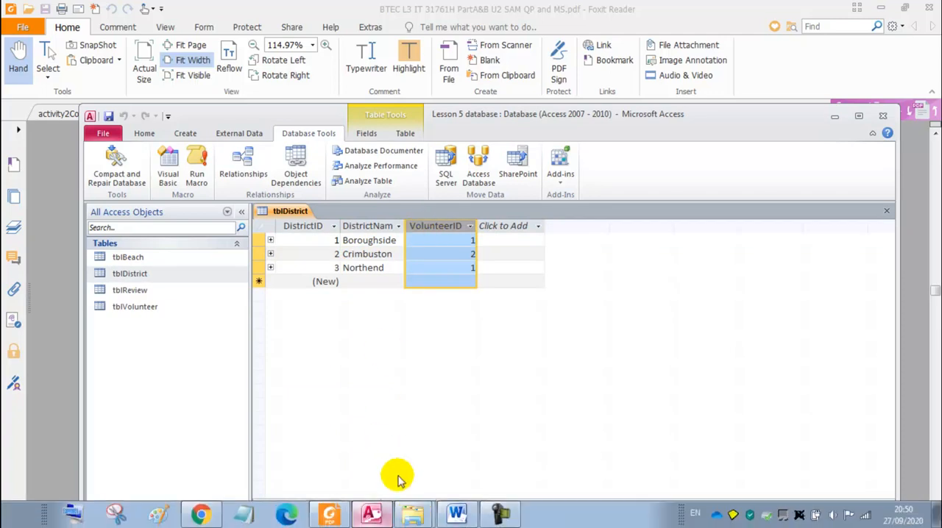
pyautogui.click(498, 515)
pyautogui.moveTo(532, 214); pyautogui.dragTo(574, 214)
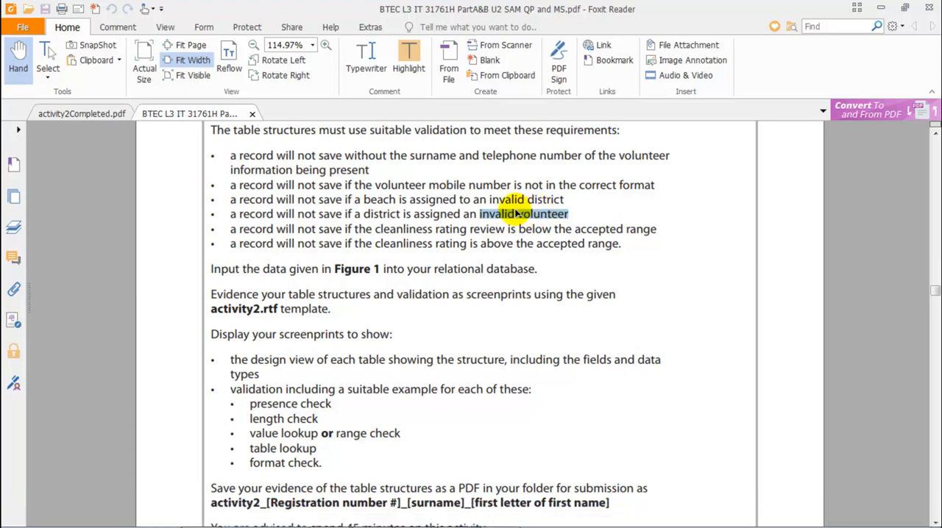
# Switch to Microsoft Access and enforce referential integrity on the DistrictID relationship between tblDistrict and tblReview
pyautogui.click(370, 515)
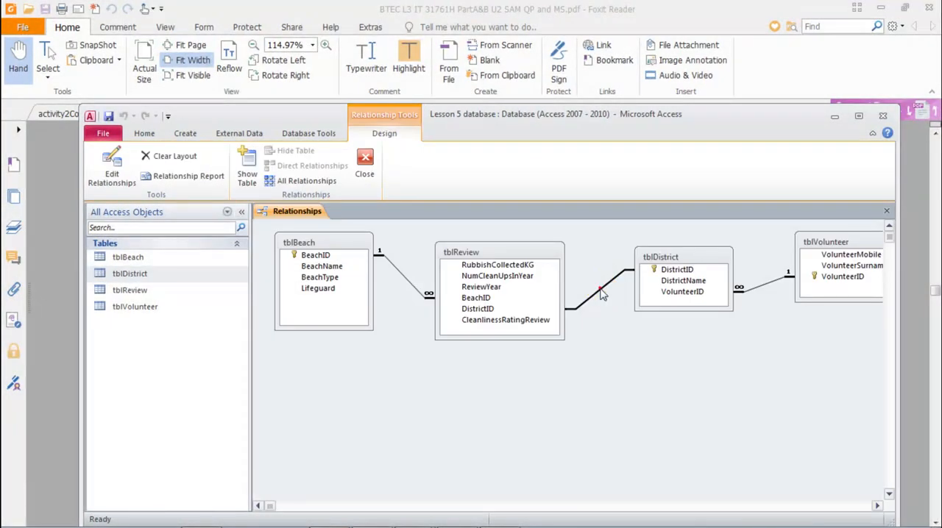
pyautogui.doubleClick(602, 293)
pyautogui.click(384, 290)
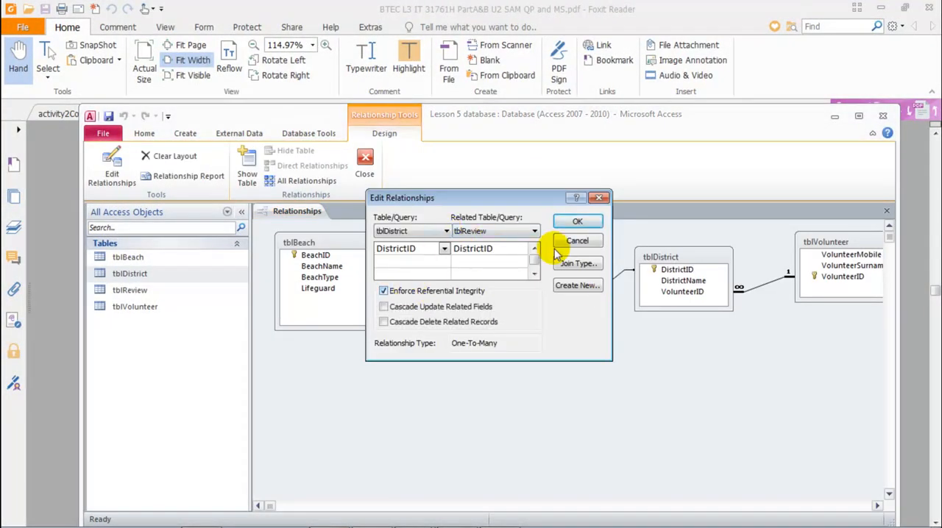
pyautogui.click(577, 222)
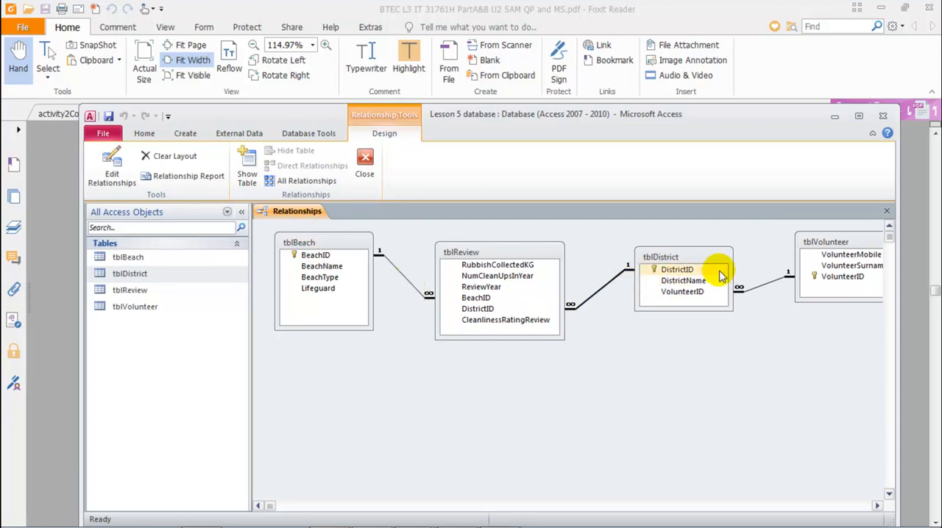
# Move the tblReview, tblDistrict and tblVolunteer boxes closer to tblBeach in the relationships layout, and close the layout
pyautogui.moveTo(512, 254); pyautogui.dragTo(502, 253)
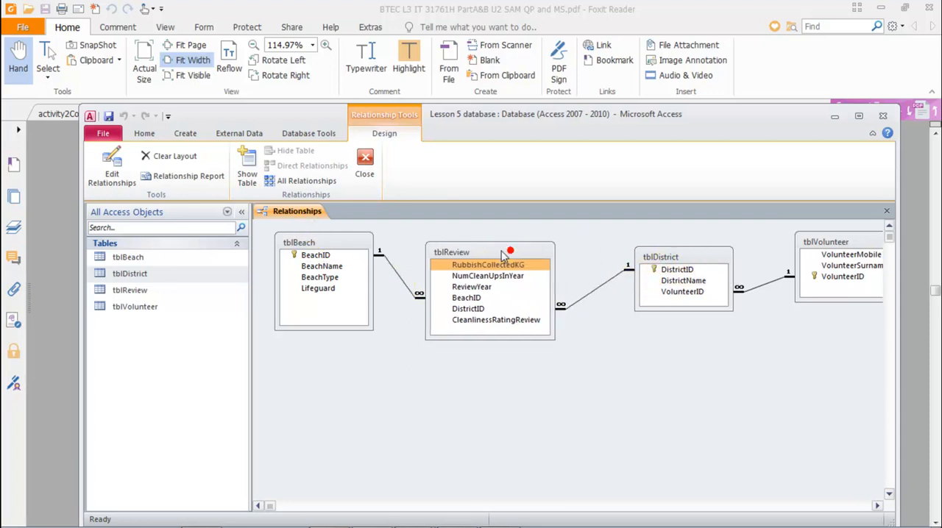
pyautogui.moveTo(647, 256); pyautogui.dragTo(611, 256)
pyautogui.click(839, 243)
pyautogui.moveTo(839, 243); pyautogui.dragTo(807, 253)
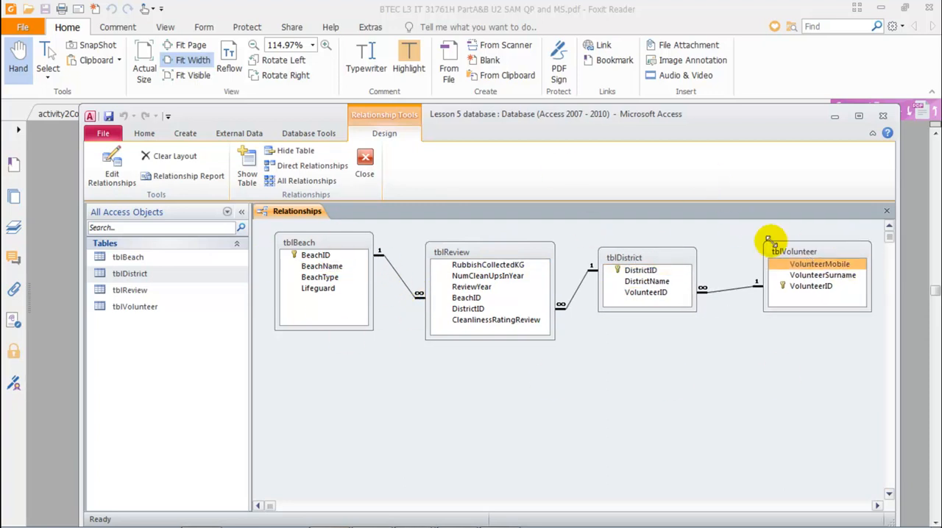
pyautogui.click(647, 292)
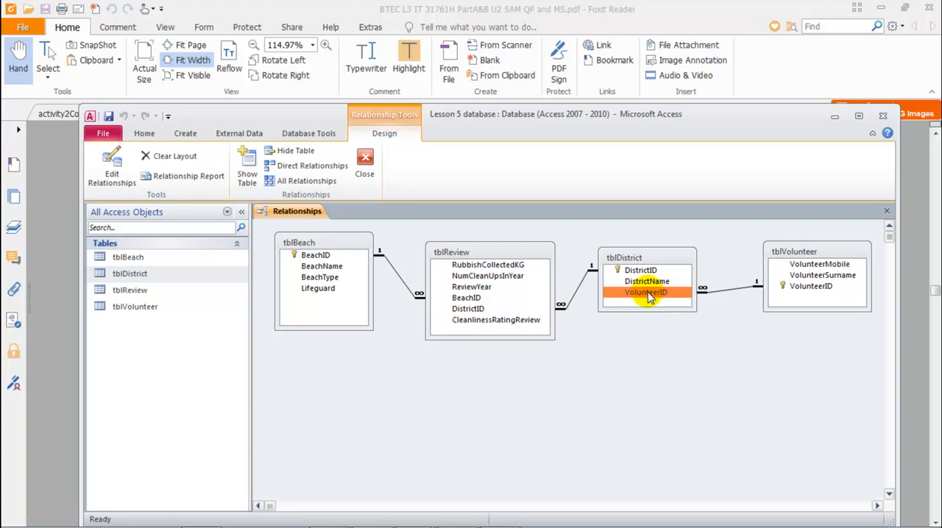
pyautogui.moveTo(650, 297)
pyautogui.mouseDown()
pyautogui.moveTo(638, 285)
pyautogui.moveTo(648, 298)
pyautogui.mouseUp()
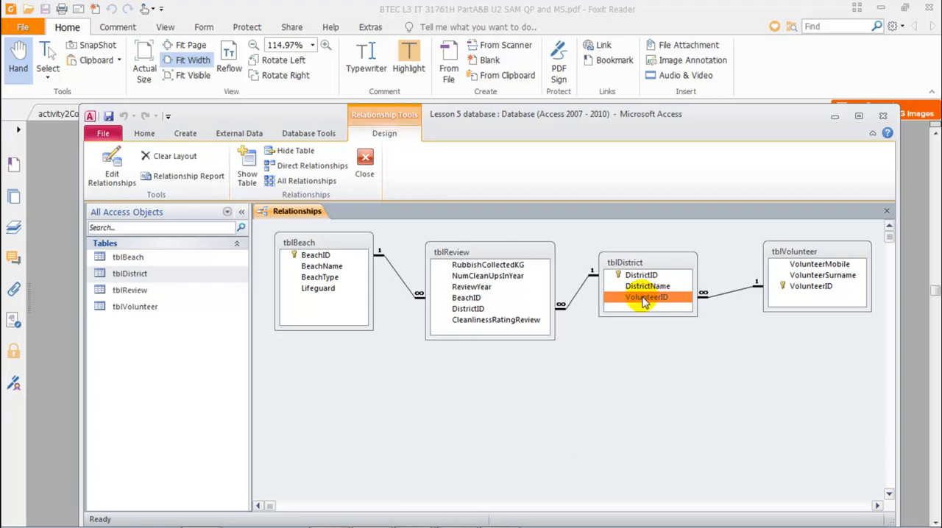
pyautogui.click(723, 293)
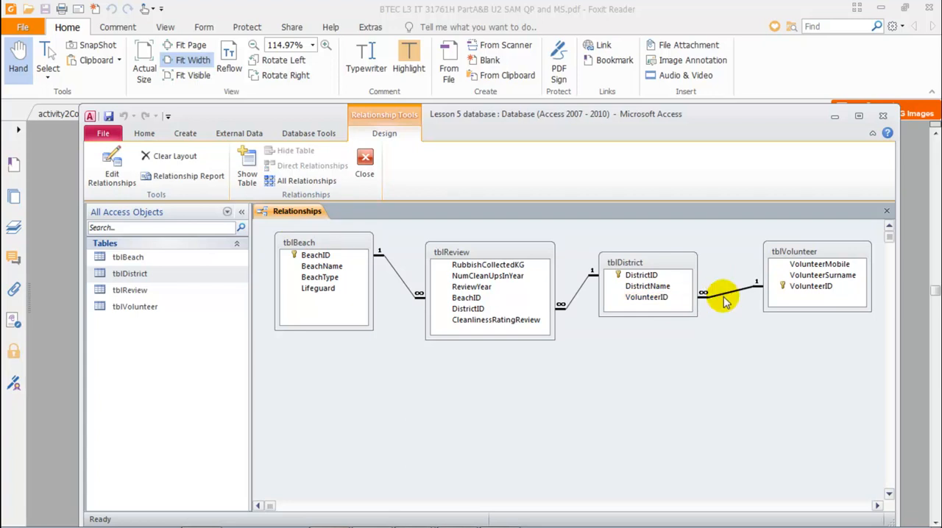
pyautogui.click(640, 299)
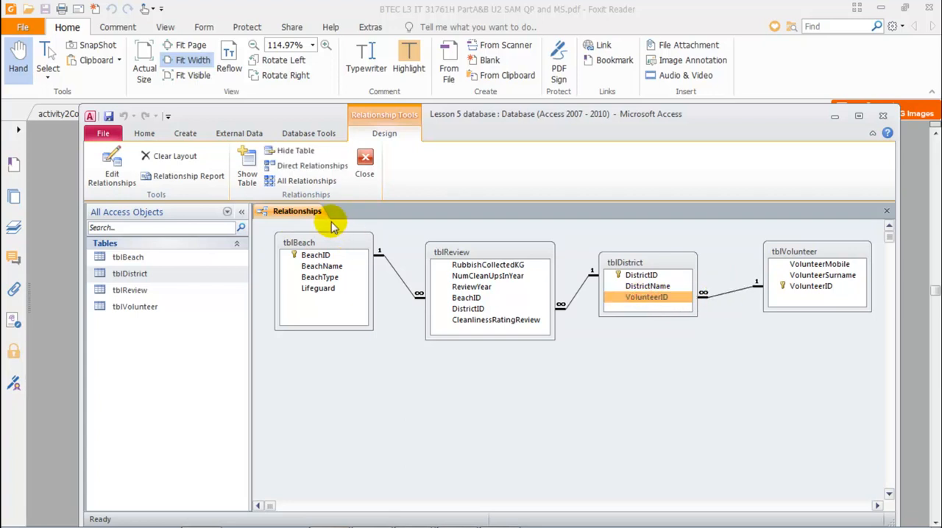
pyautogui.click(885, 211)
# Open the tblDistrict table and examine how its DistrictID and DistrictName columns relate to the VolunteerID column
pyautogui.doubleClick(135, 276)
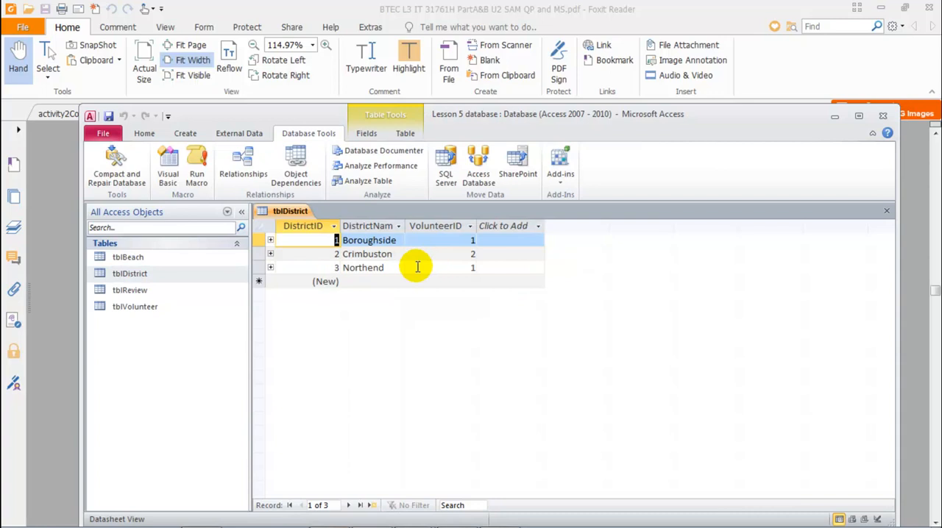
pyautogui.click(434, 226)
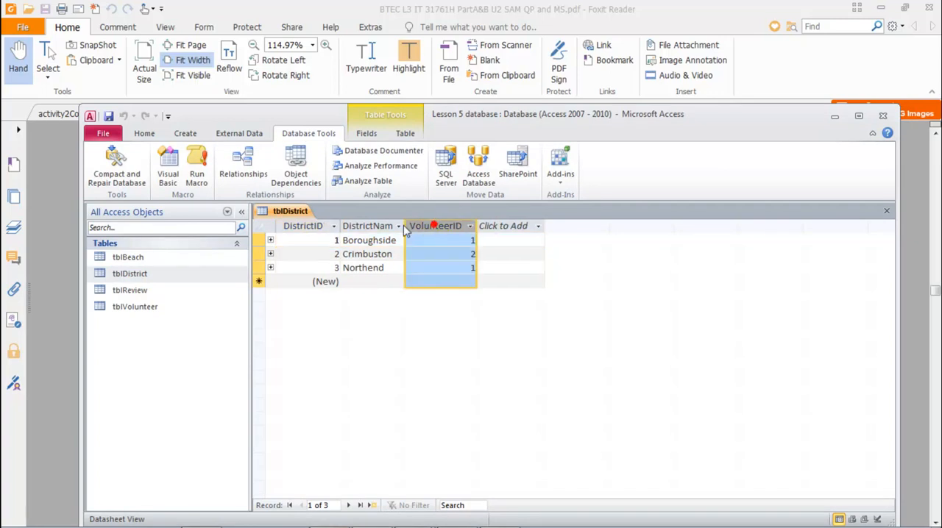
pyautogui.click(306, 226)
pyautogui.click(357, 225)
pyautogui.click(308, 225)
pyautogui.keyDown('shift'); pyautogui.click(357, 225); pyautogui.keyUp('shift')
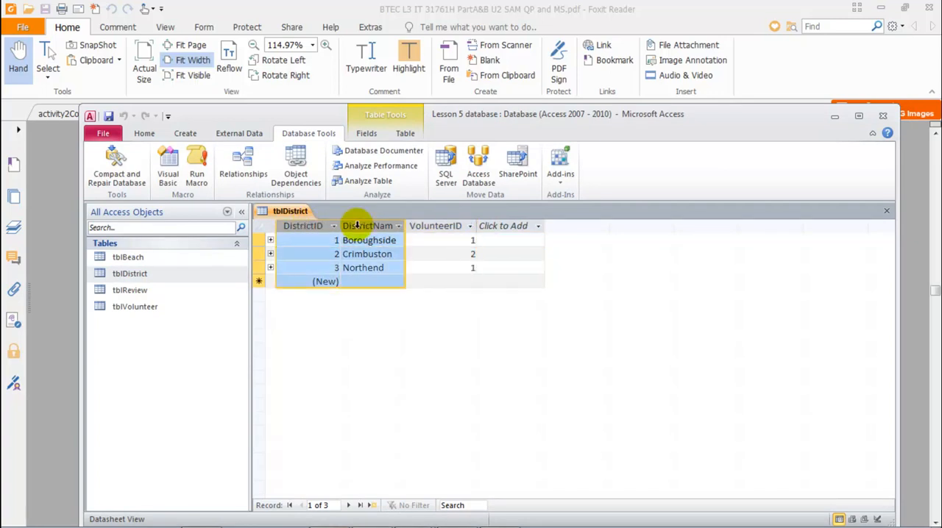
pyautogui.click(437, 226)
pyautogui.click(308, 225)
pyautogui.keyDown('shift'); pyautogui.click(358, 226); pyautogui.keyUp('shift')
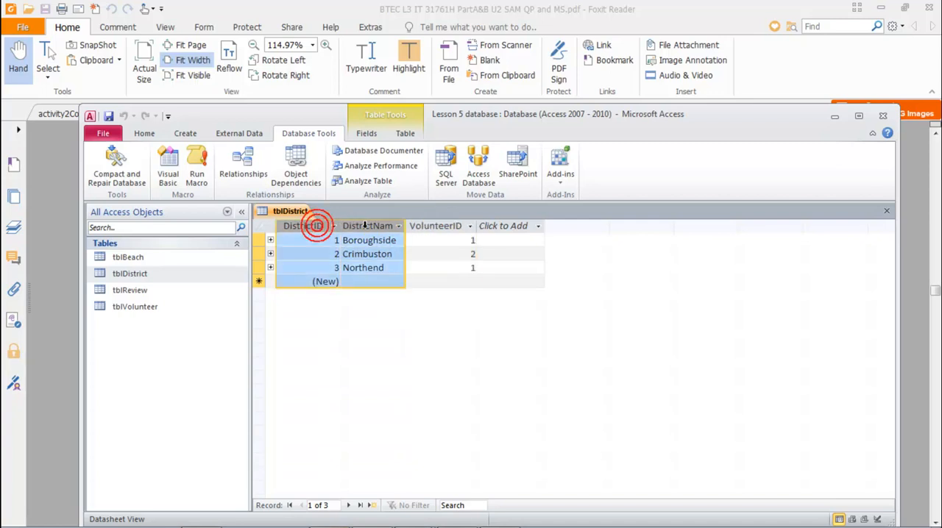
pyautogui.click(434, 226)
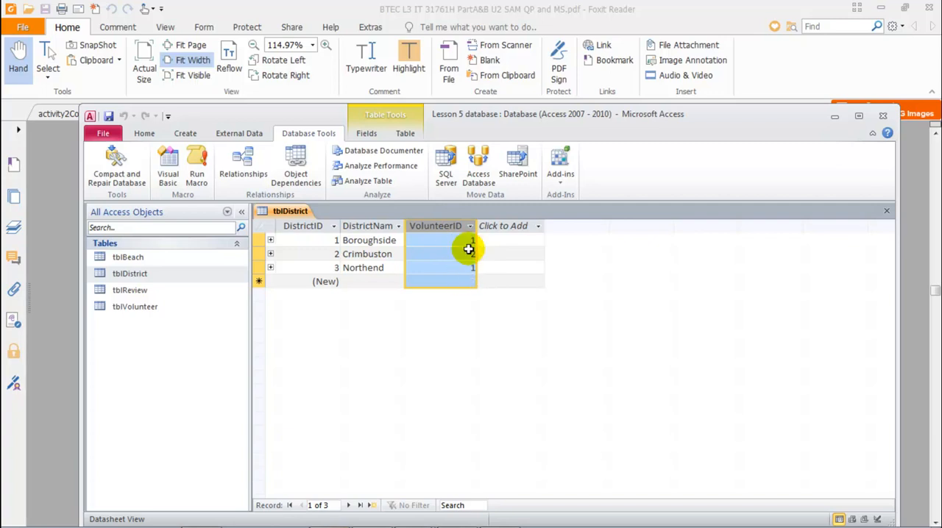
# Try to turn the VolunteerID field of tblDistrict into a lookup with the Lookup Wizard, and close the table without saving
pyautogui.rightClick(294, 212)
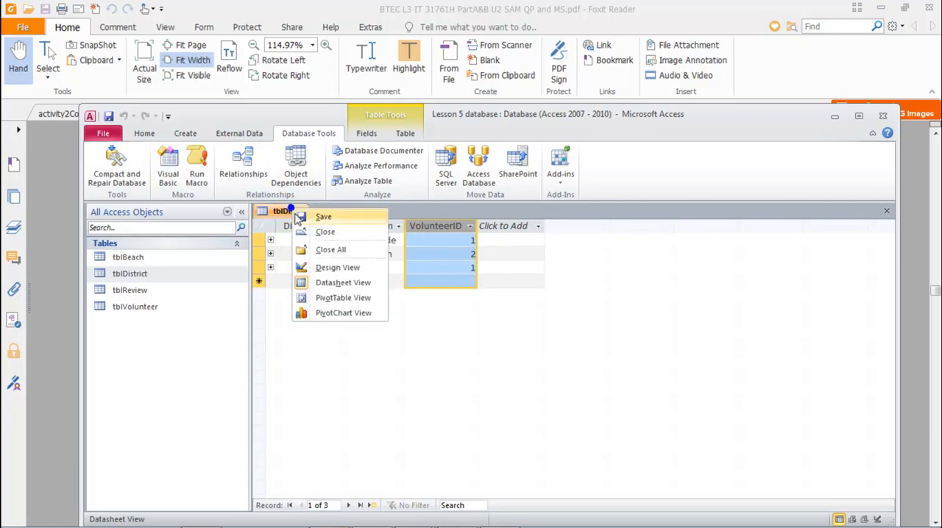
pyautogui.click(337, 268)
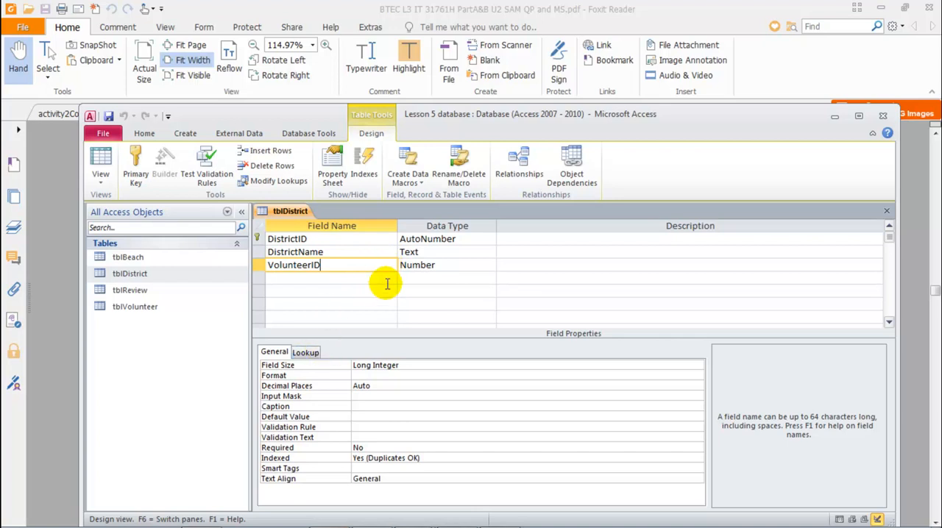
pyautogui.click(442, 265)
pyautogui.click(485, 267)
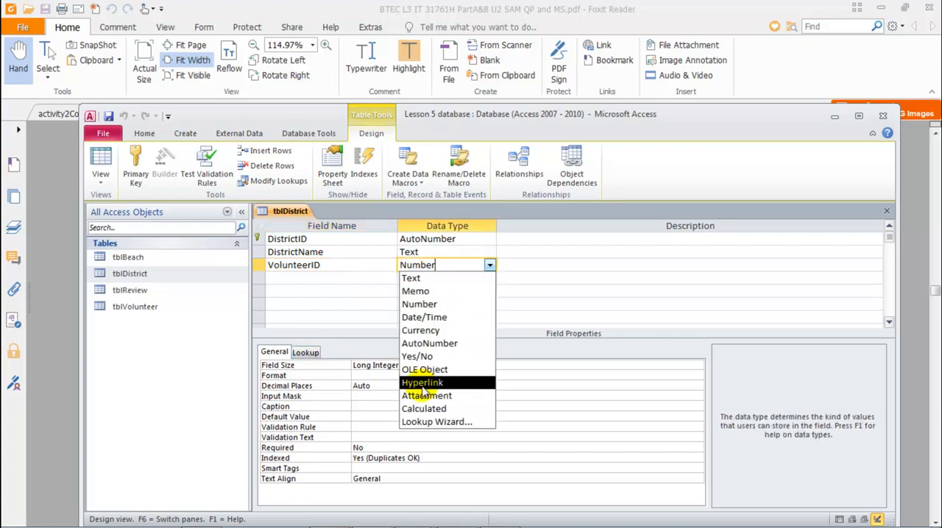
pyautogui.click(421, 421)
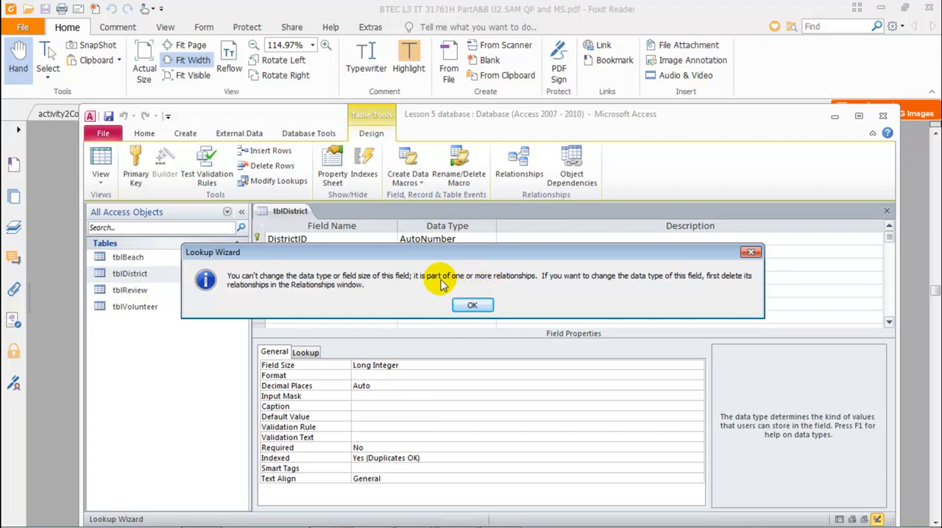
pyautogui.click(472, 306)
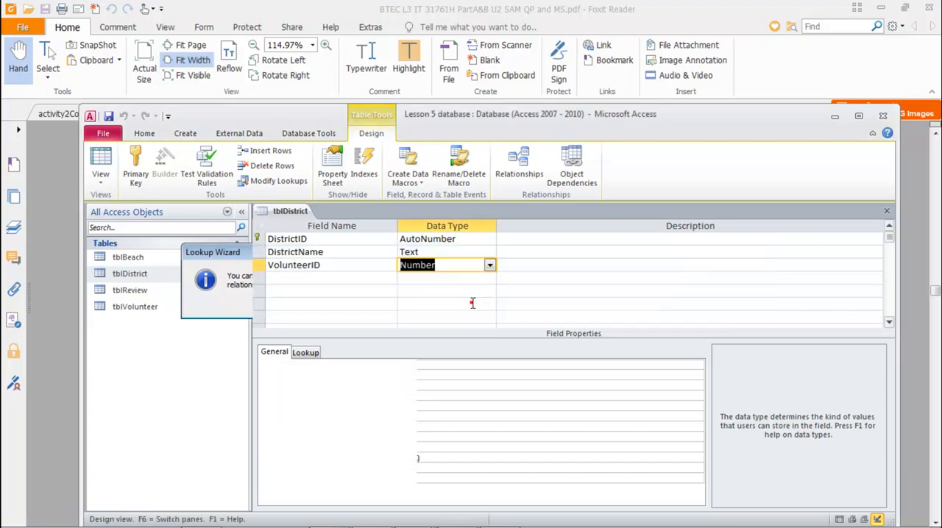
pyautogui.middleClick(288, 208)
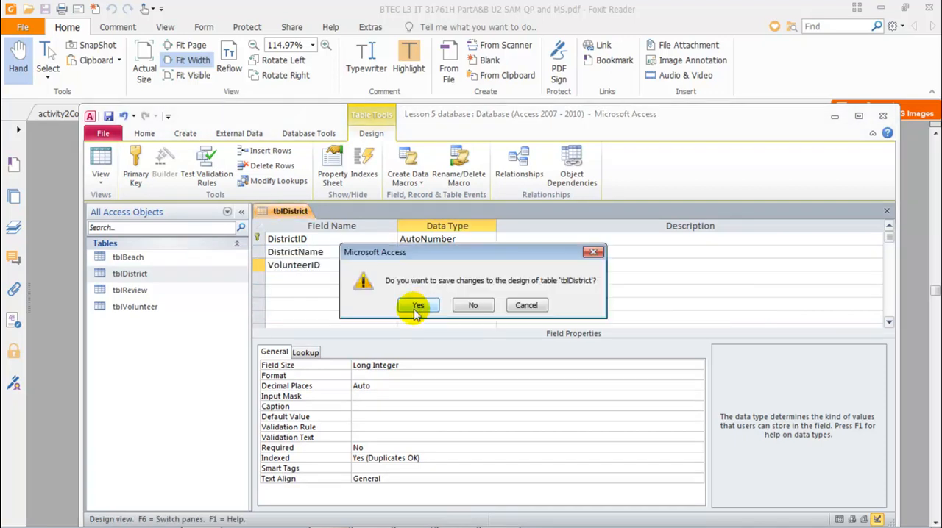
pyautogui.click(467, 306)
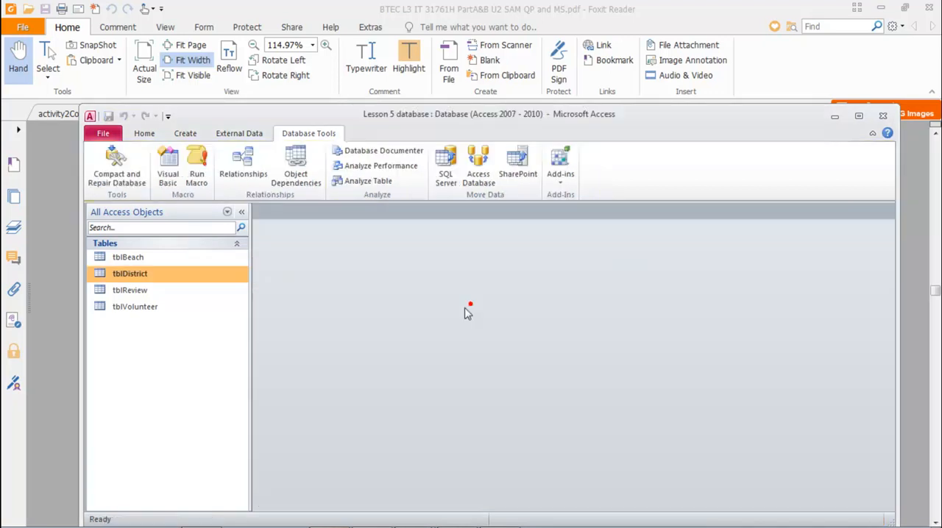
# Delete the VolunteerID relationship between tblDistrict and tblVolunteer, and close the relationships layout
pyautogui.click(244, 163)
pyautogui.click(653, 301)
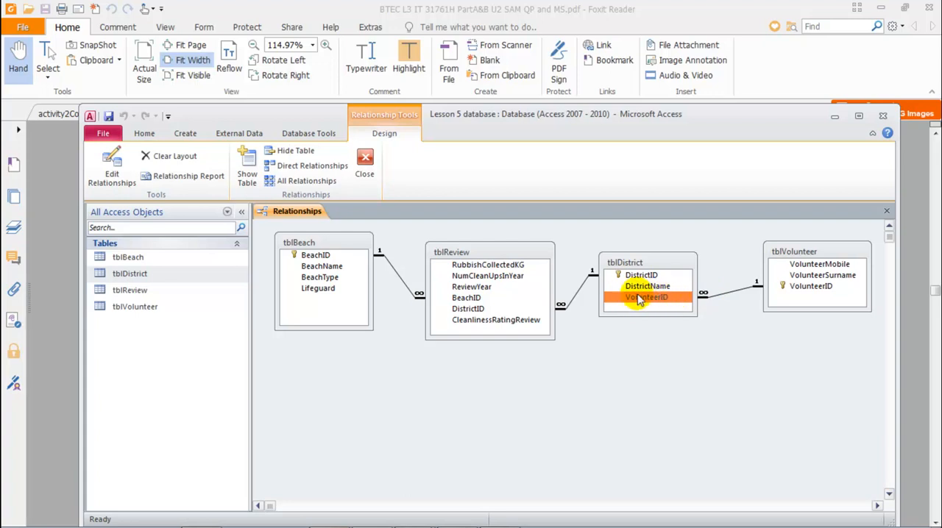
pyautogui.click(725, 292)
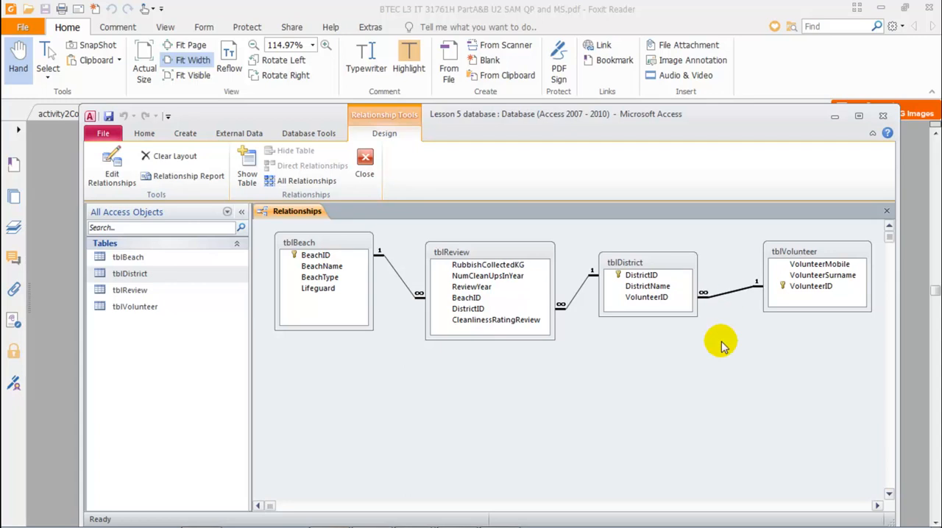
pyautogui.press('Delete')
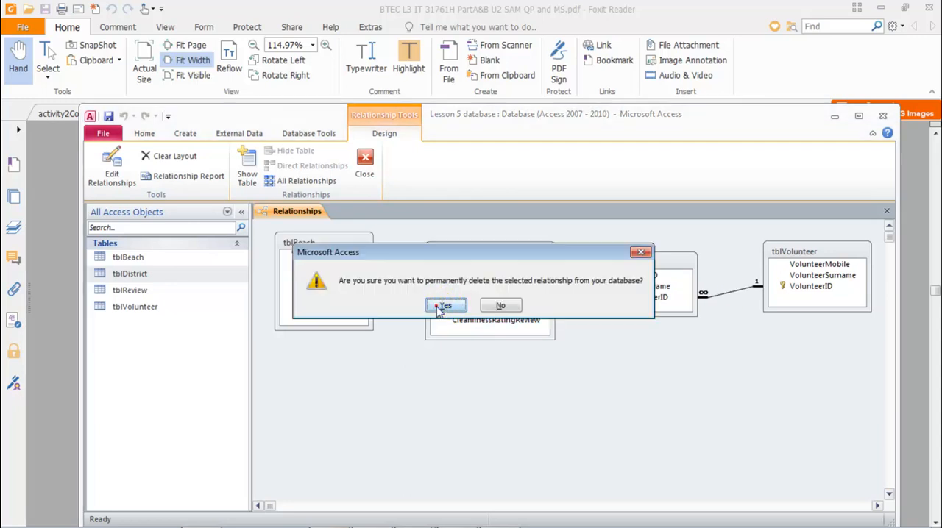
pyautogui.click(443, 306)
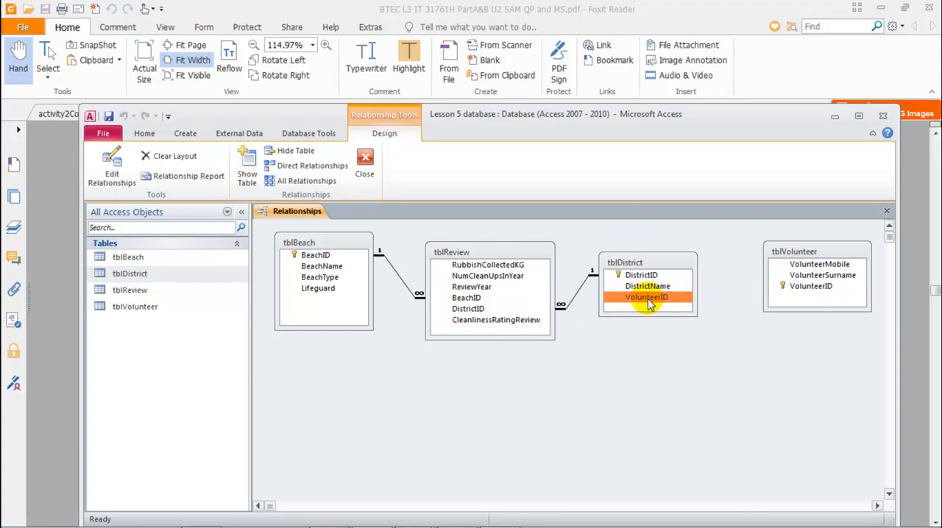
pyautogui.click(365, 163)
pyautogui.click(248, 163)
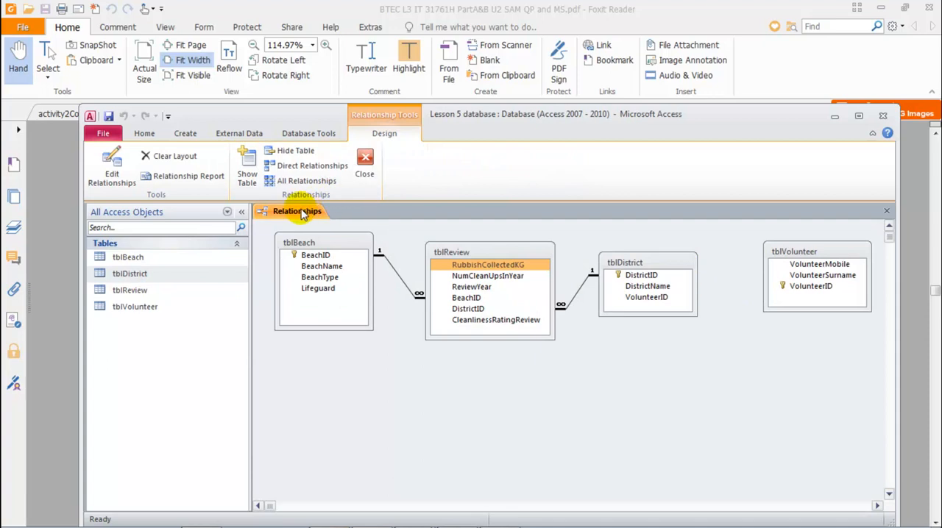
pyautogui.click(313, 210)
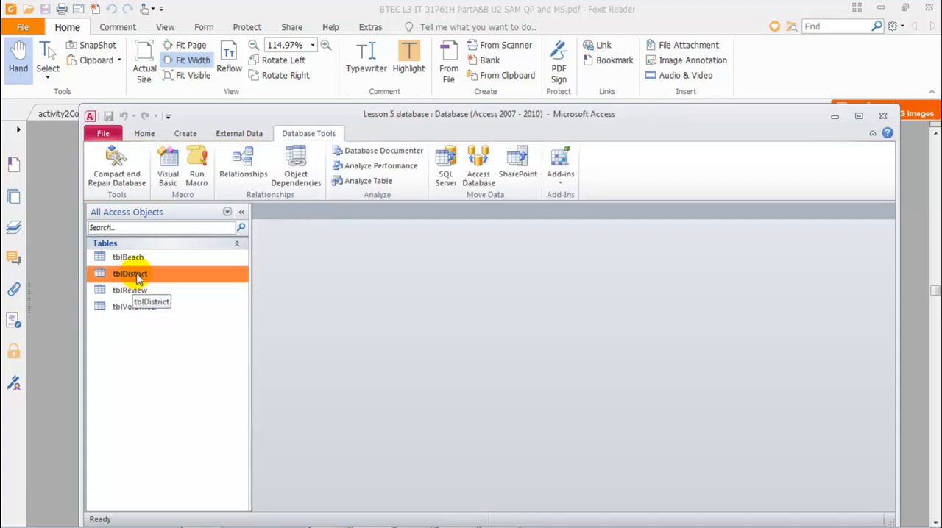
# Open the tblDistrict table in Design view and start the Lookup Wizard for its VolunteerID field
pyautogui.doubleClick(137, 275)
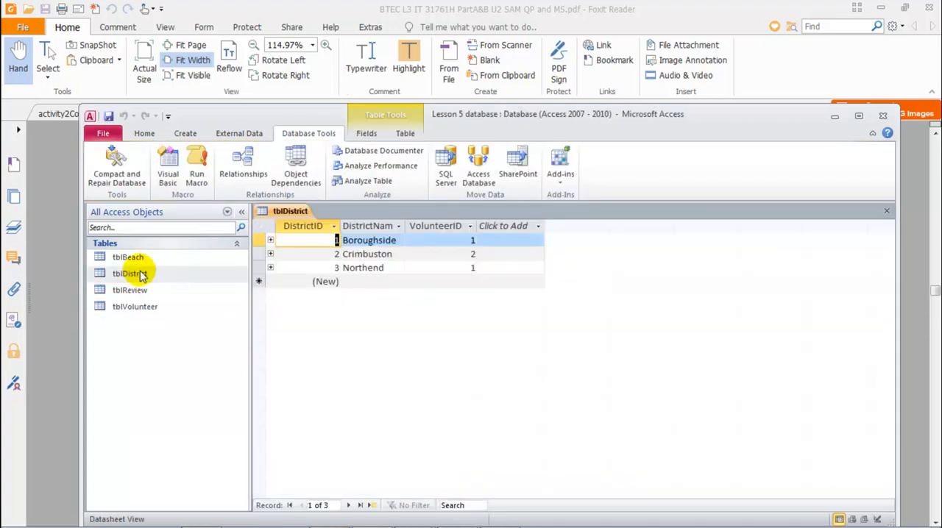
pyautogui.rightClick(296, 212)
pyautogui.click(341, 268)
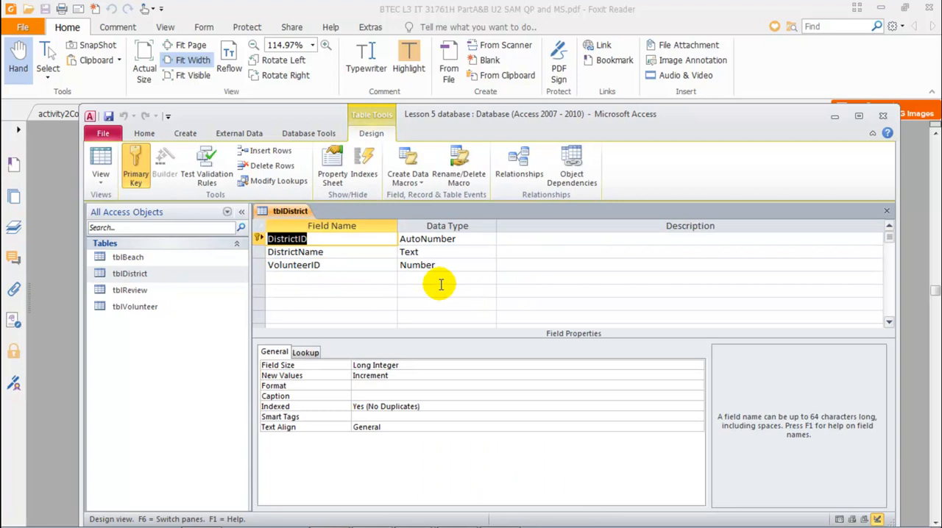
pyautogui.click(282, 266)
pyautogui.click(450, 264)
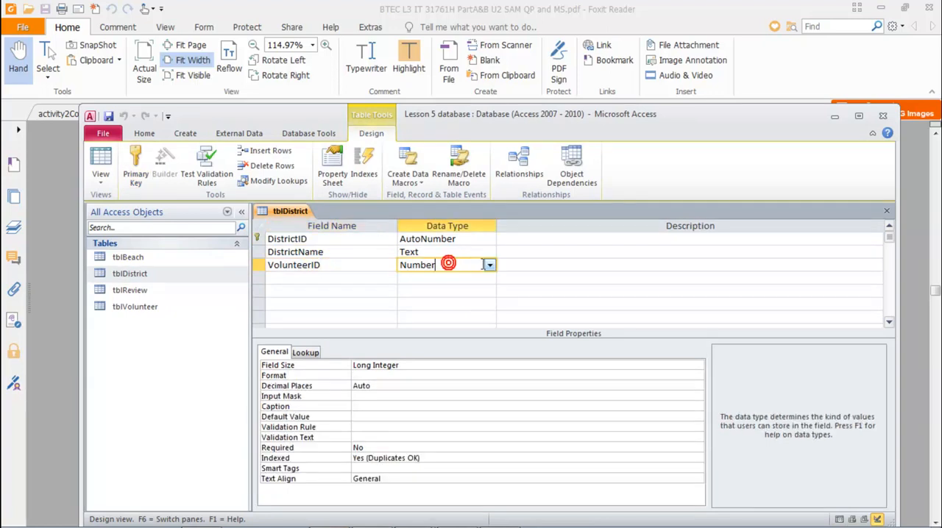
pyautogui.click(489, 265)
pyautogui.click(434, 422)
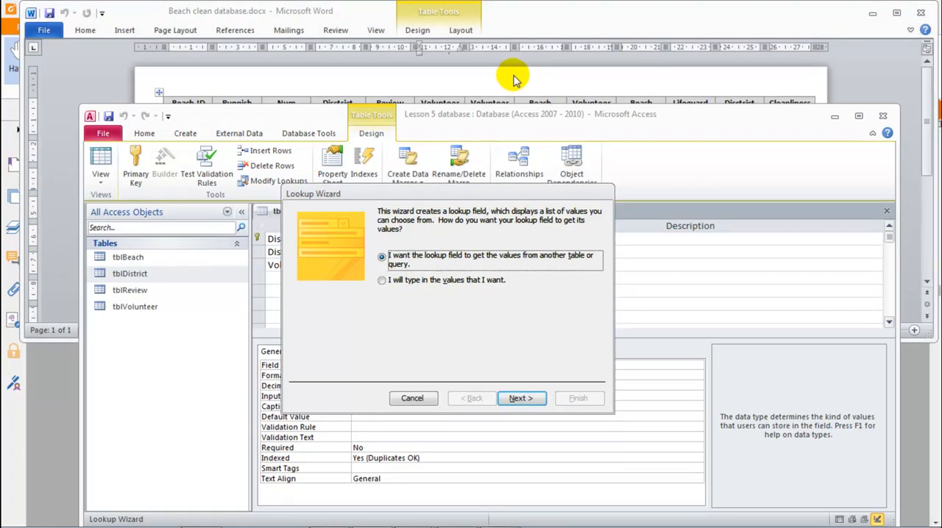
# Check the volunteer IDs in the Beach clean database Word document, and enter 1 and 2 as self-typed lookup values in a single column
pyautogui.click(514, 80)
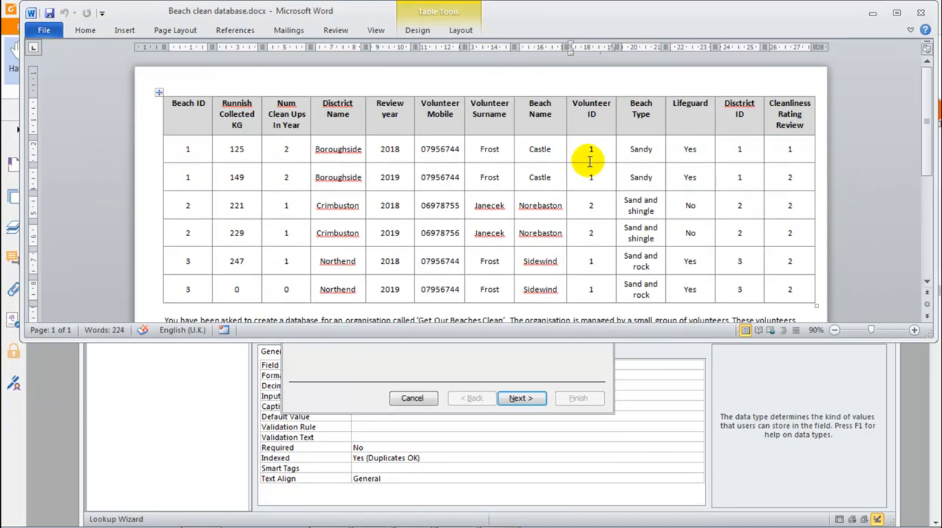
pyautogui.click(630, 367)
pyautogui.click(389, 282)
pyautogui.click(515, 398)
pyautogui.click(342, 293)
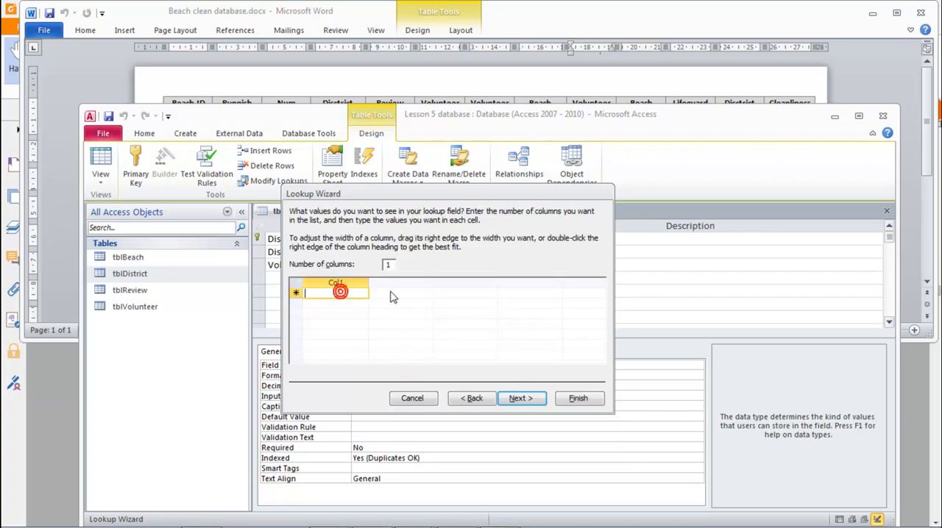
pyautogui.write('1')
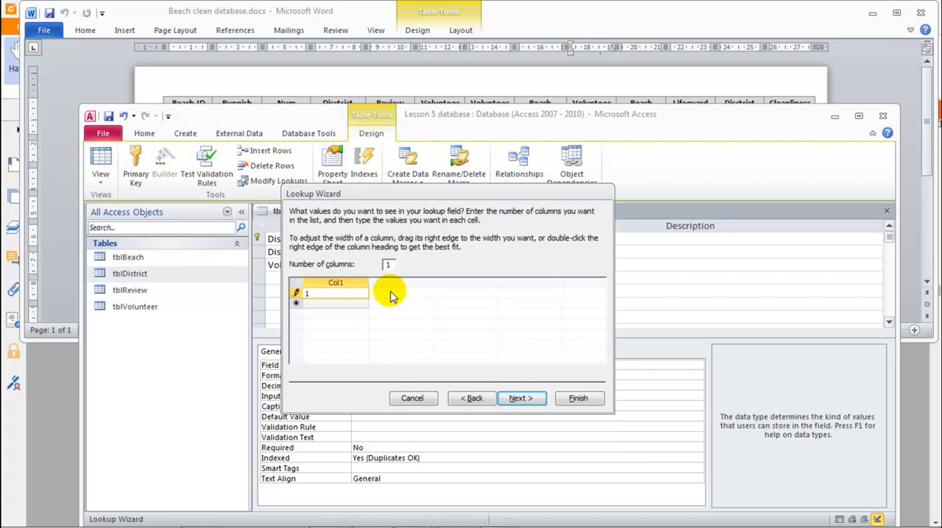
pyautogui.click(322, 304)
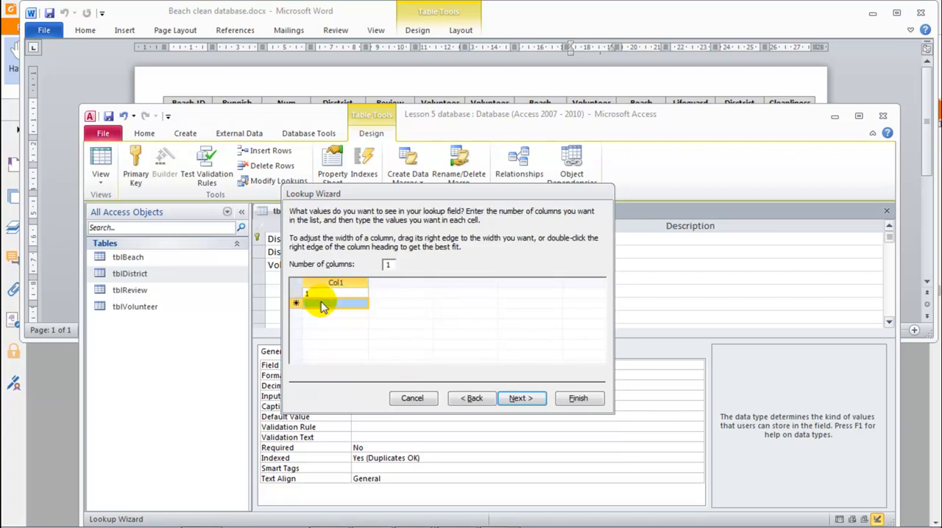
pyautogui.write('2')
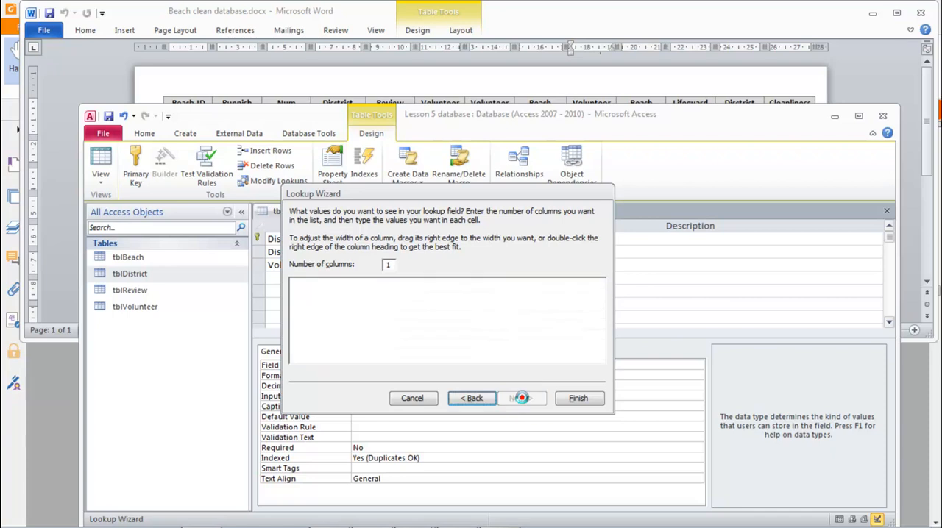
pyautogui.click(519, 398)
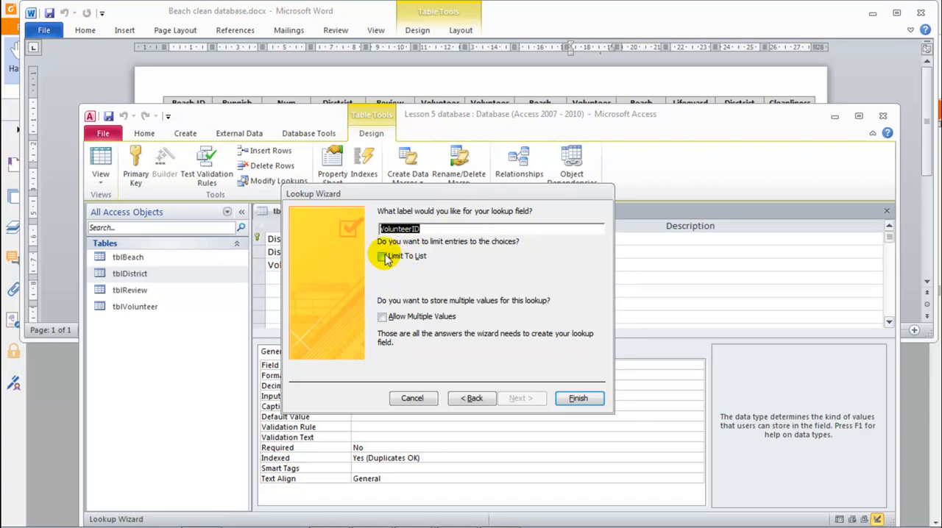
# Limit the VolunteerID lookup's entries to the list and finish the Lookup Wizard
pyautogui.moveTo(389, 193); pyautogui.dragTo(520, 144)
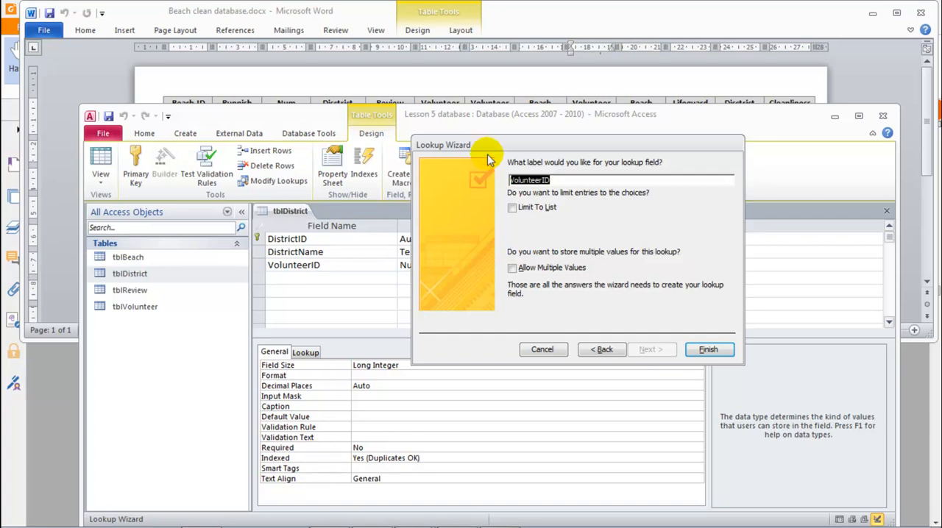
pyautogui.click(511, 209)
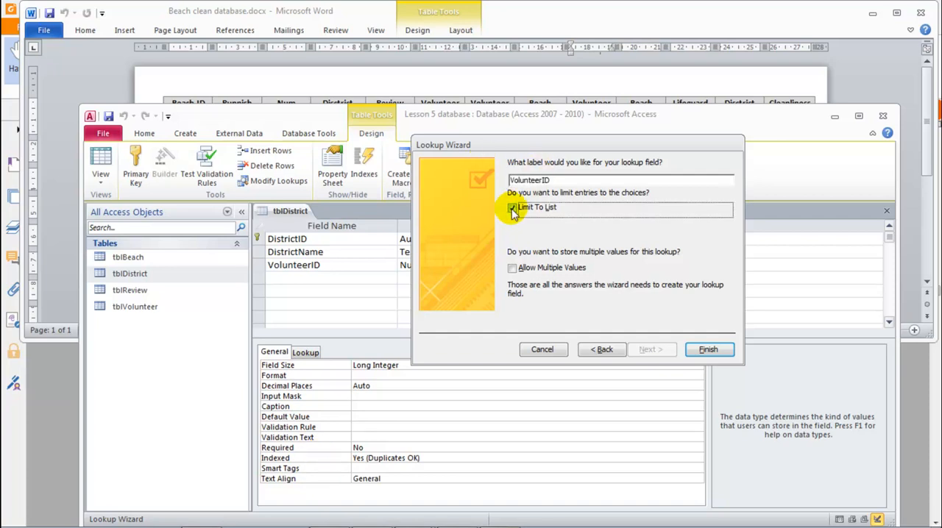
pyautogui.moveTo(527, 145); pyautogui.dragTo(489, 157)
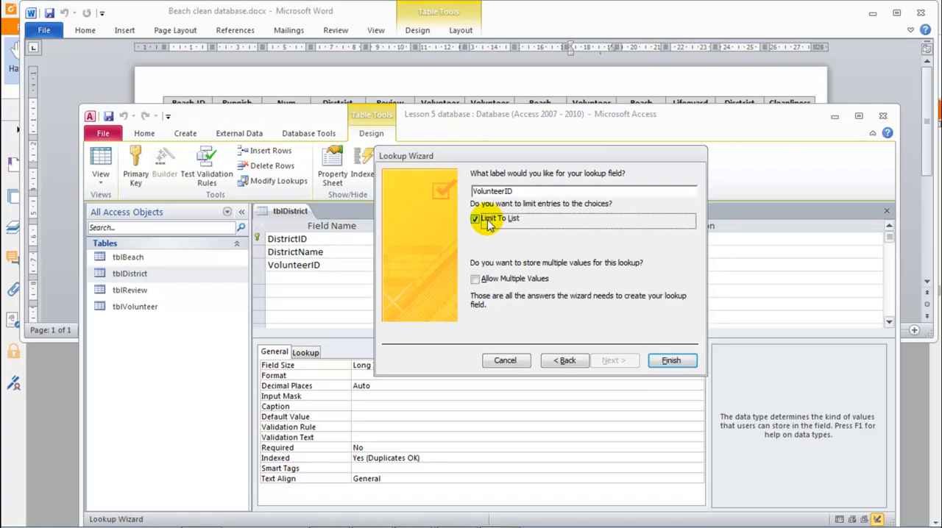
pyautogui.click(671, 360)
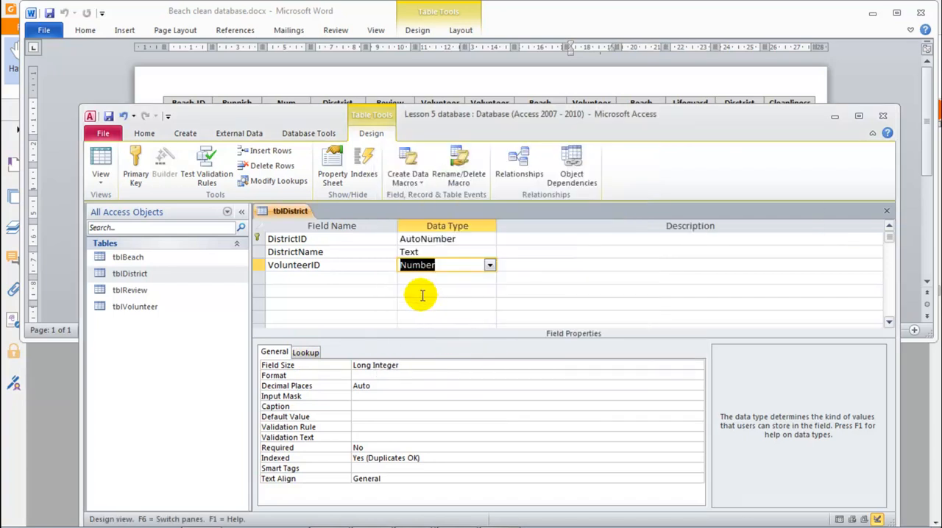
# Check the VolunteerID field's lookup properties, and close tblDistrict with its design changes saved
pyautogui.click(305, 353)
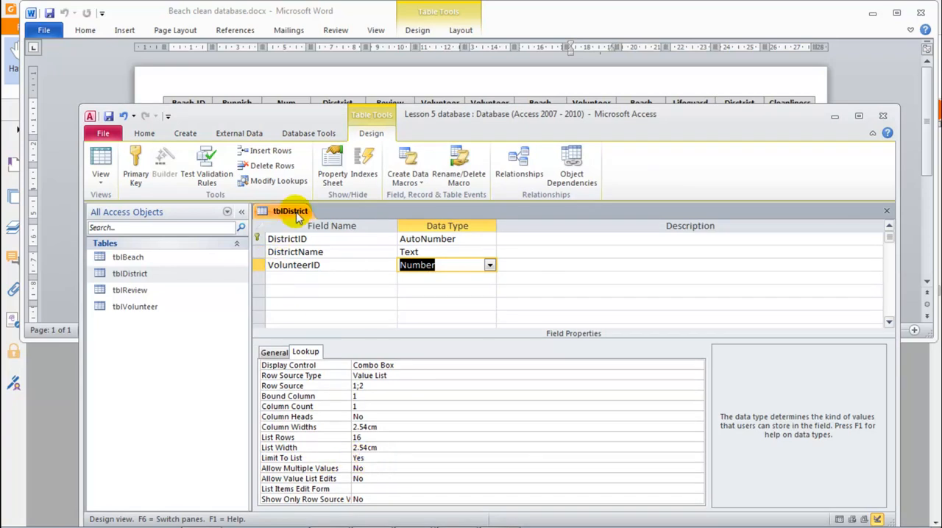
pyautogui.hotkey('ctrl', 'w')
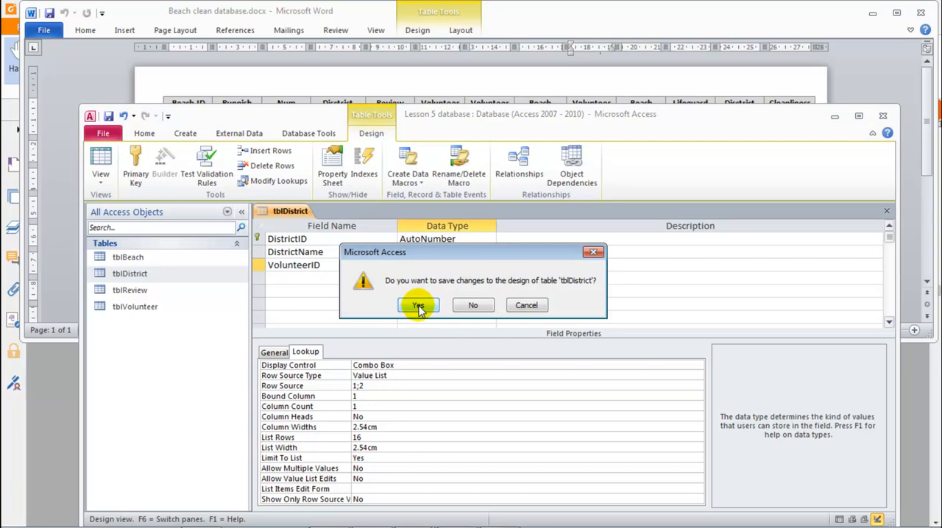
pyautogui.click(417, 304)
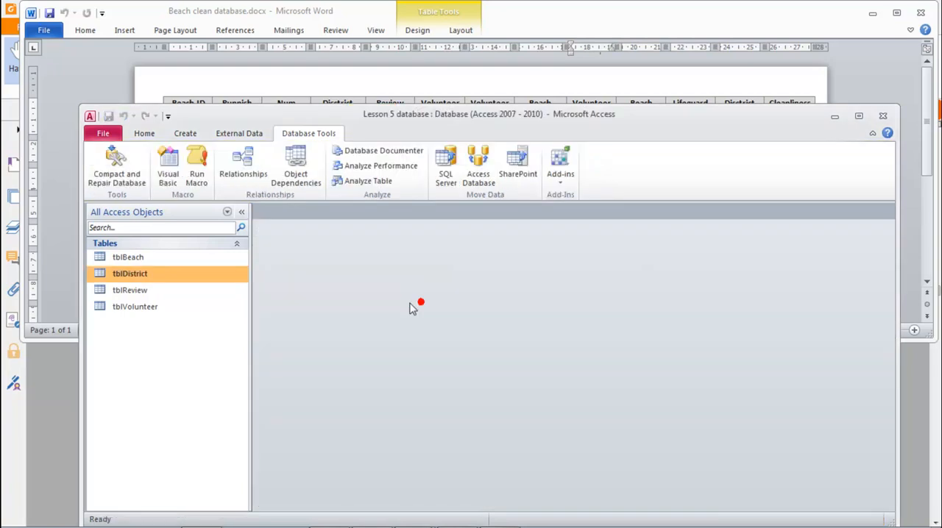
# Test the VolunteerID lookup in a new tblDistrict record by entering 3, and replace it with 1 from the list
pyautogui.doubleClick(133, 277)
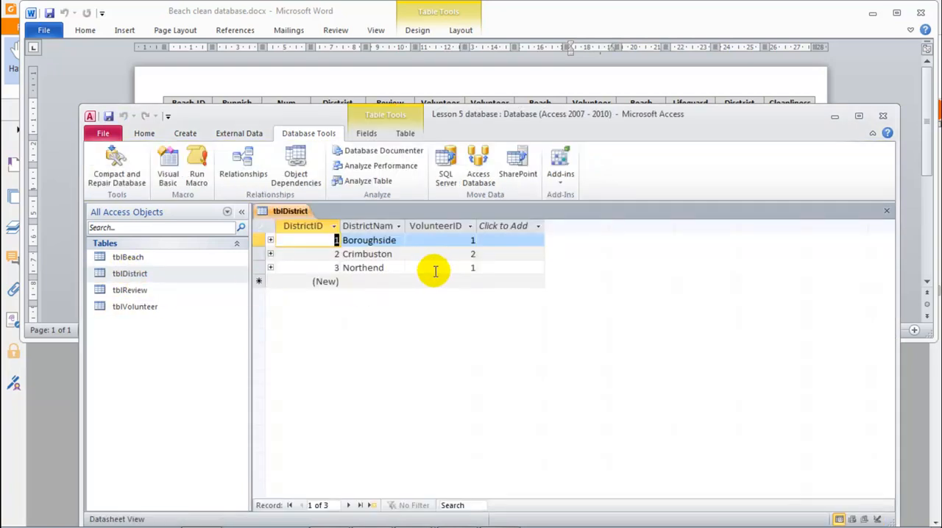
pyautogui.click(434, 268)
pyautogui.click(443, 283)
pyautogui.click(470, 283)
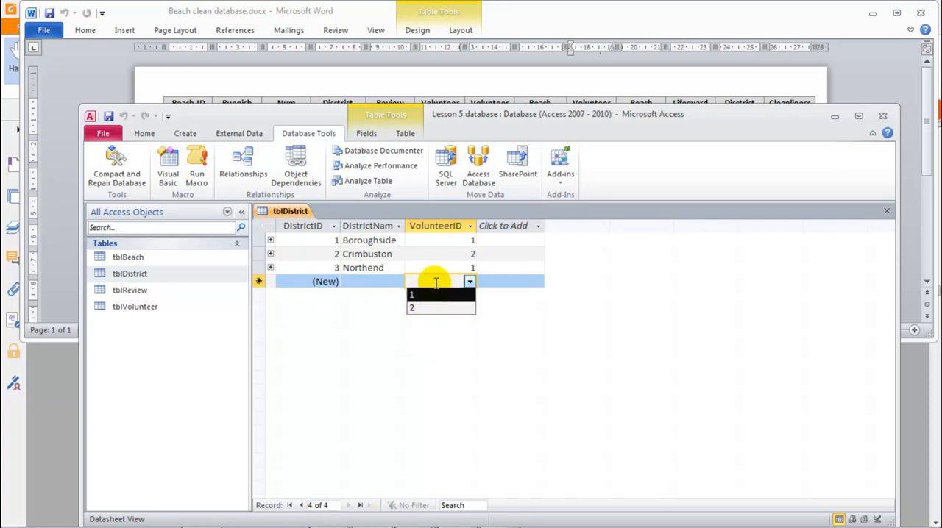
pyautogui.write('3')
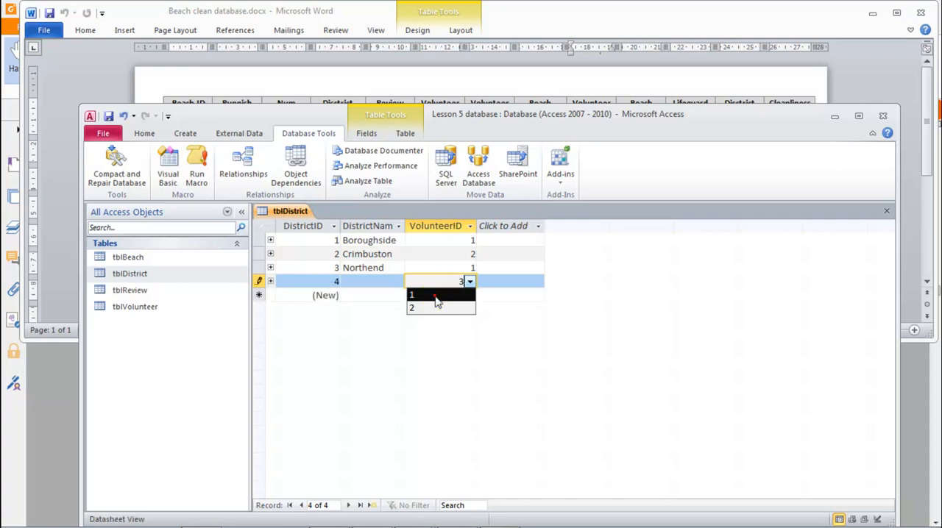
pyautogui.click(438, 295)
pyautogui.click(449, 283)
pyautogui.click(464, 309)
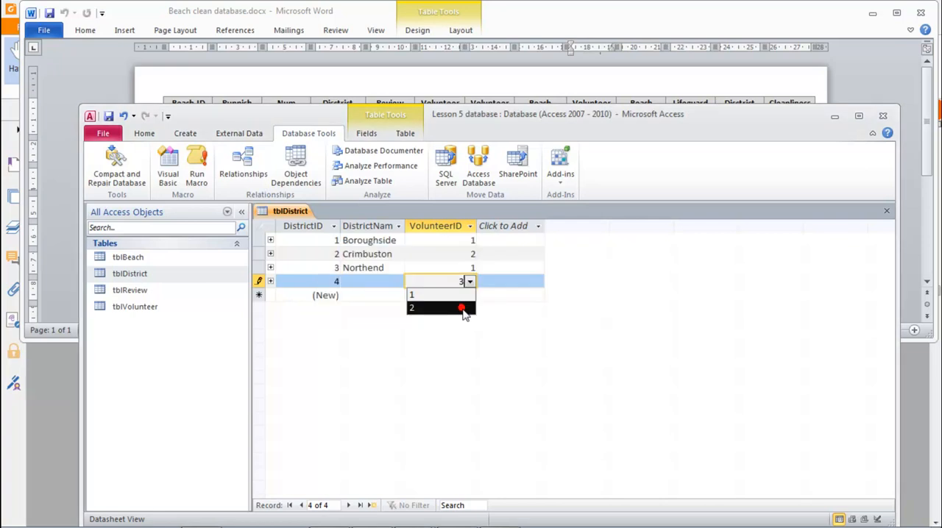
pyautogui.click(436, 295)
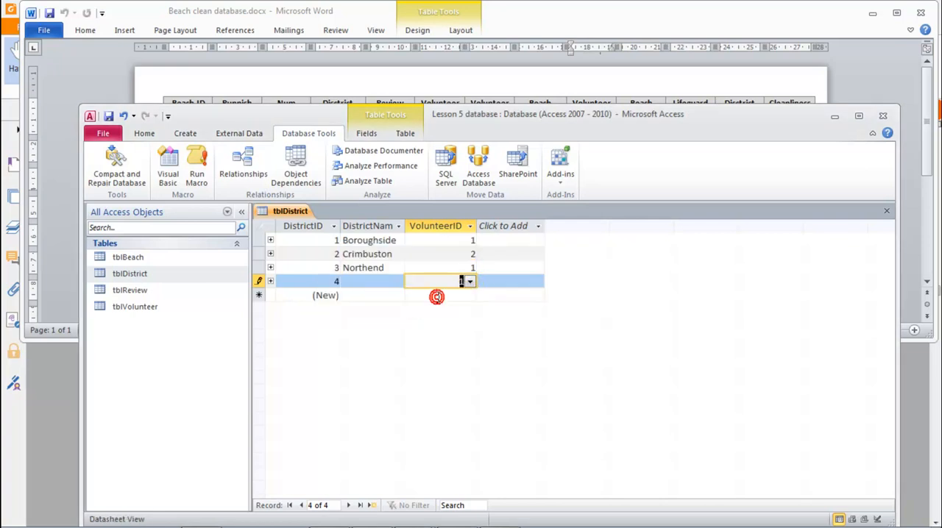
# Delete the test record with DistrictID 4 from tblDistrict and close the table
pyautogui.click(259, 281)
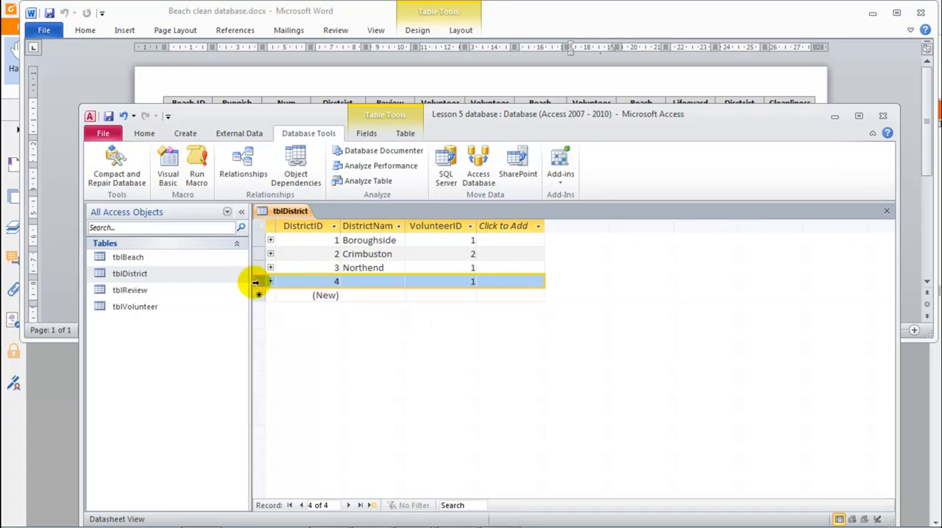
pyautogui.rightClick(259, 281)
pyautogui.click(283, 311)
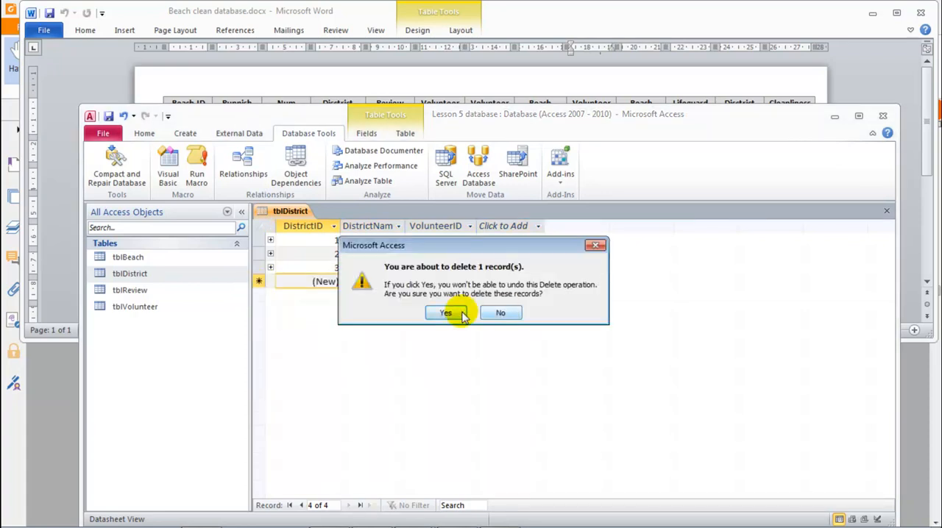
pyautogui.click(462, 312)
pyautogui.hotkey('ctrl', 'w')
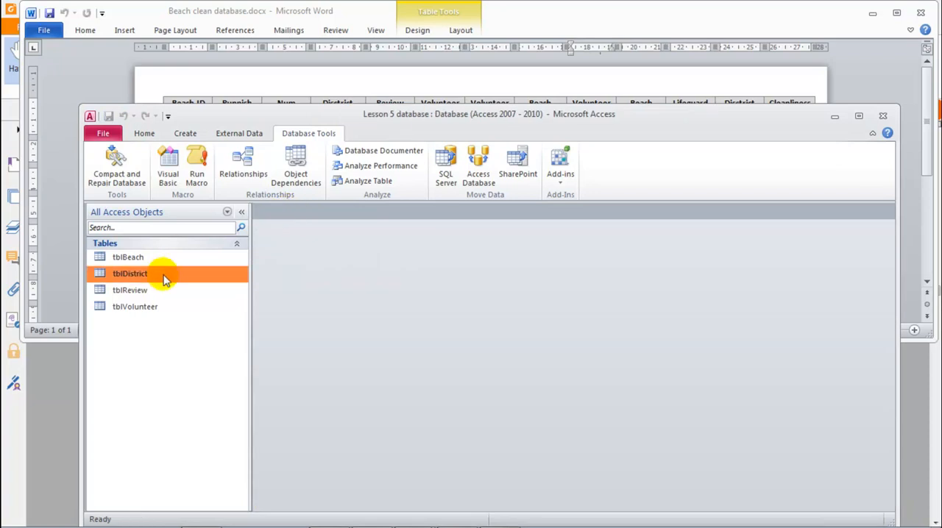
# Review the lookup row source of the VolunteerID field in tblDistrict's Design view, and close the table
pyautogui.rightClick(138, 274)
pyautogui.click(175, 296)
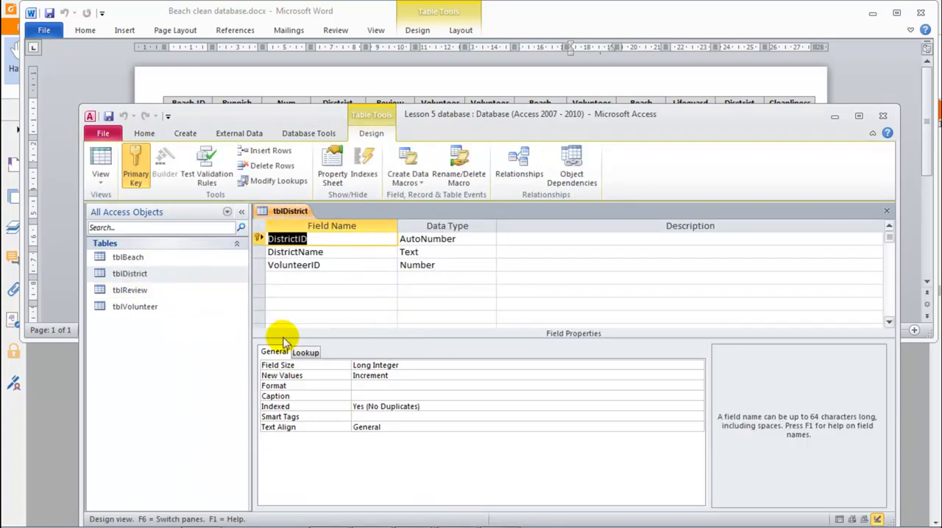
pyautogui.click(305, 353)
pyautogui.click(324, 265)
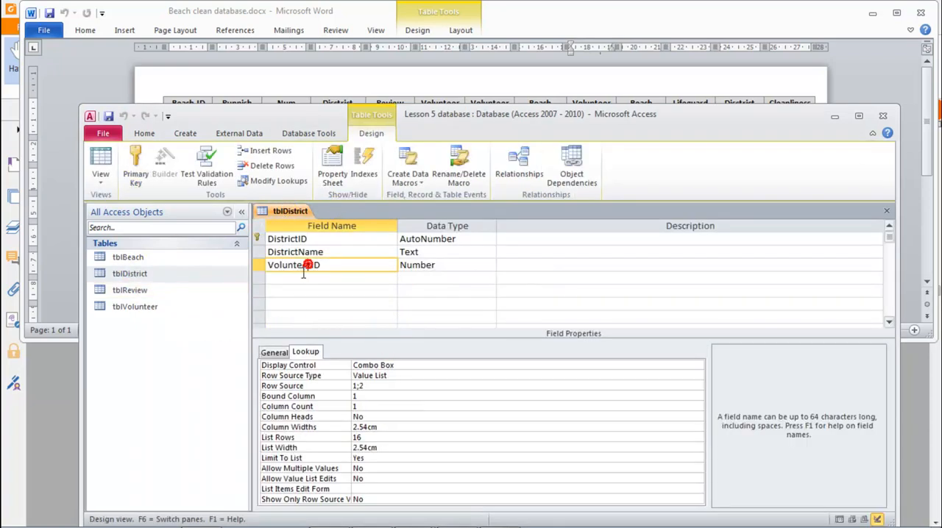
pyautogui.click(365, 388)
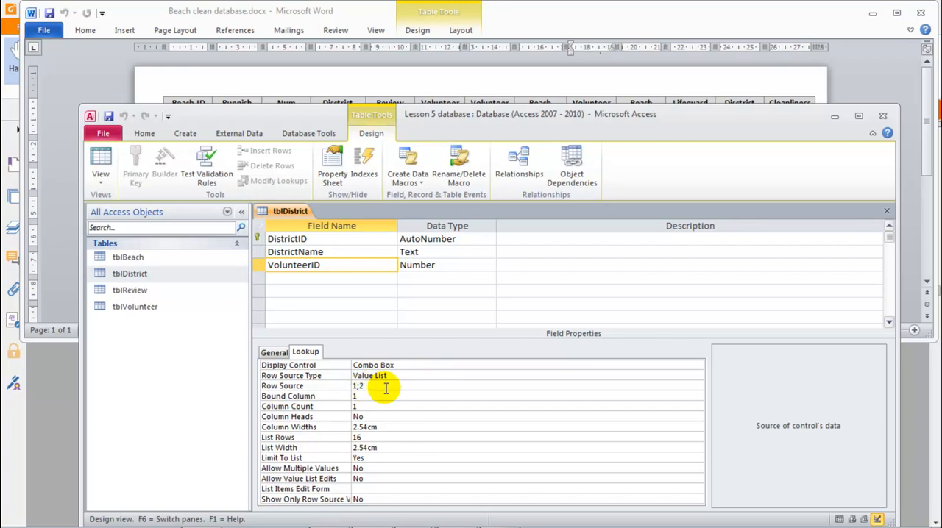
pyautogui.middleClick(298, 214)
# Create a relationship on VolunteerID between tblDistrict and tblVolunteer with referential integrity enforced
pyautogui.click(248, 176)
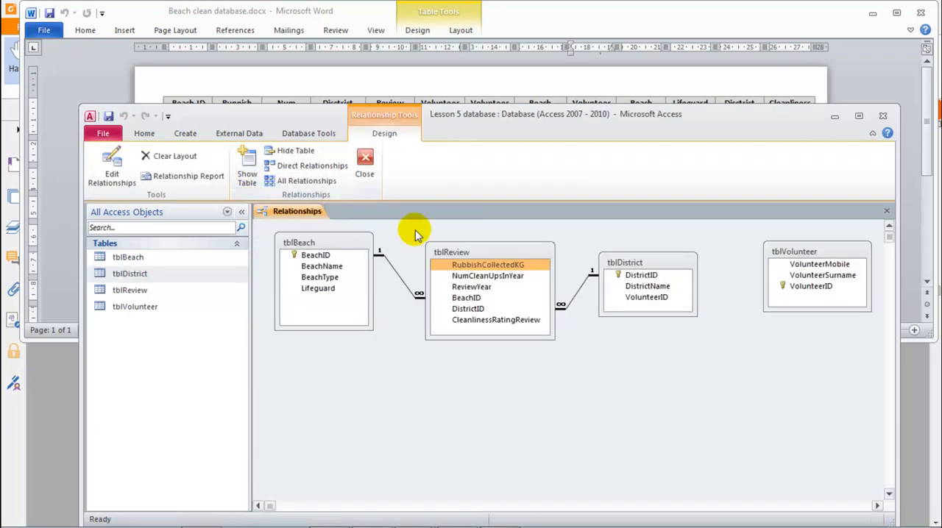
pyautogui.click(641, 275)
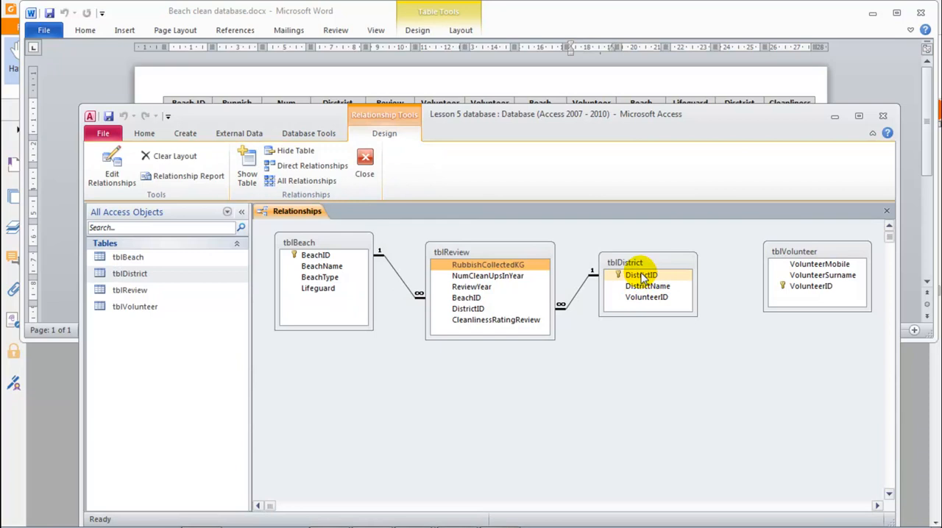
pyautogui.click(639, 299)
pyautogui.moveTo(643, 302); pyautogui.dragTo(802, 292)
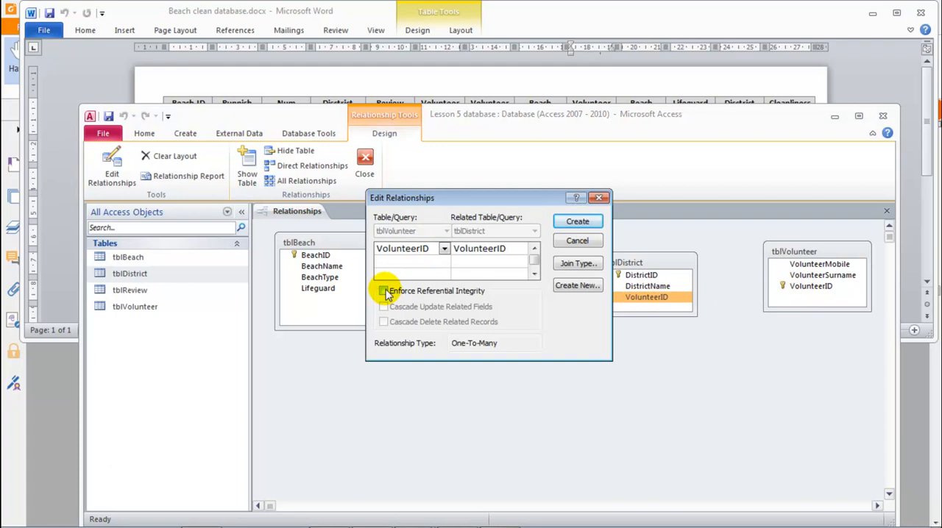
pyautogui.click(384, 292)
pyautogui.click(577, 221)
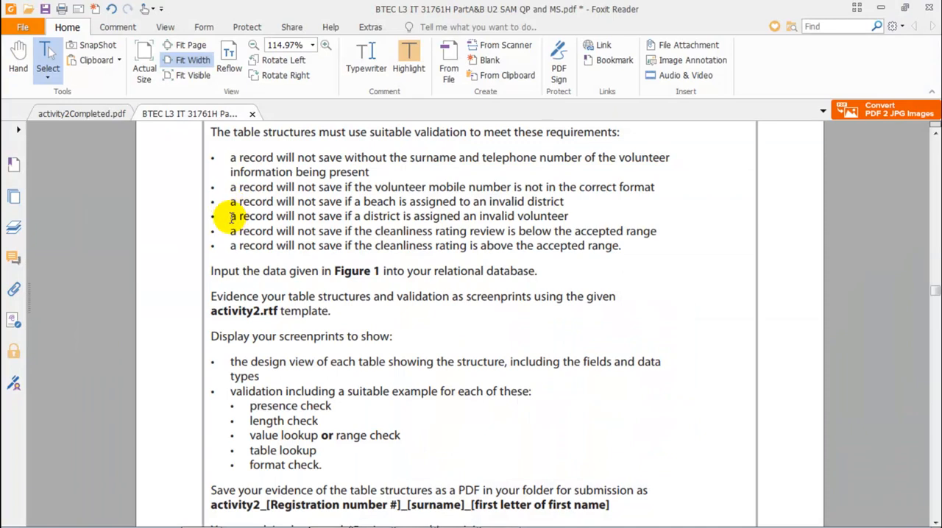
# In the task PDF in Foxit Reader, read the invalid-volunteer requirement and the one about cleanliness ratings below the accepted range
pyautogui.moveTo(231, 216); pyautogui.dragTo(504, 218)
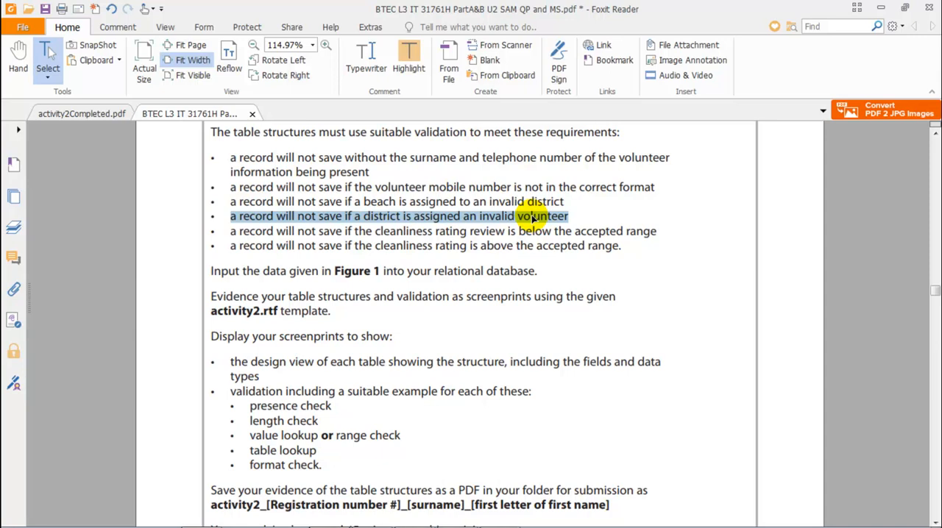
pyautogui.moveTo(226, 232); pyautogui.dragTo(667, 238)
pyautogui.moveTo(717, 523)
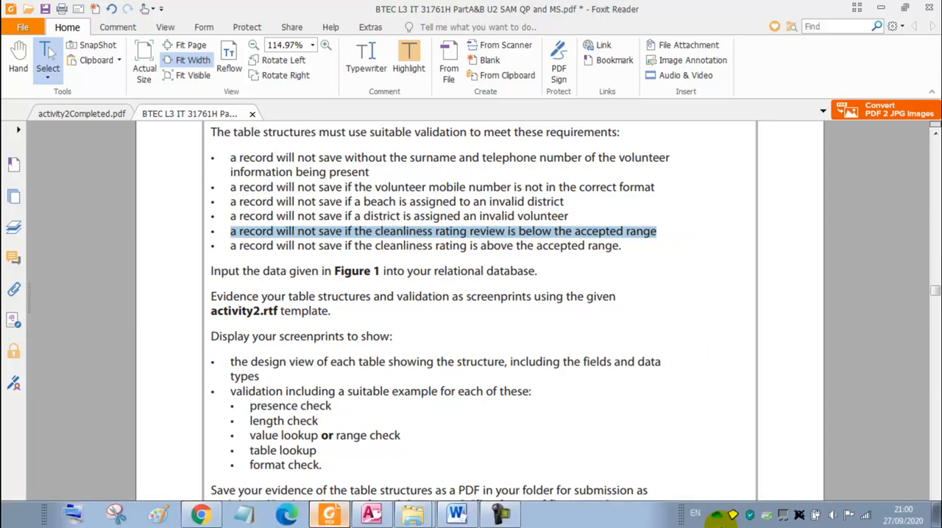